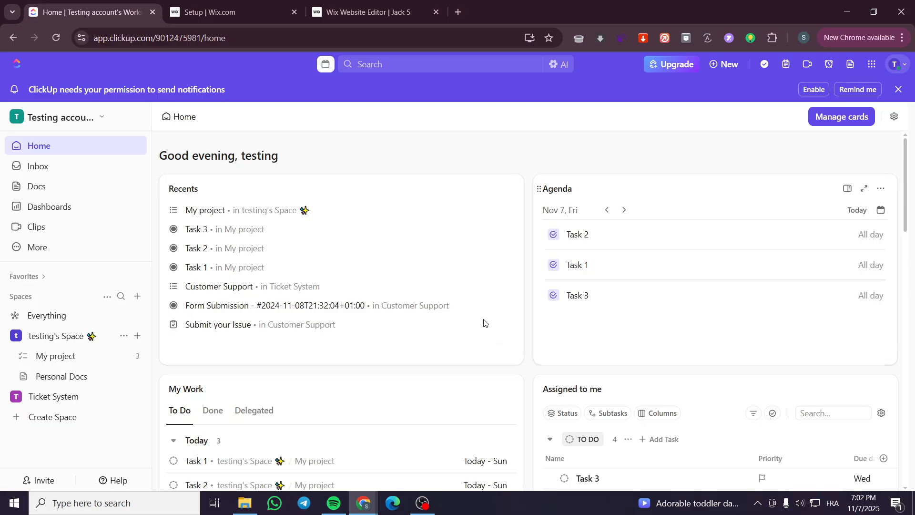
View the overviews of testing's Space and the Ticket System space, and the Everything task list.
click(54, 345)
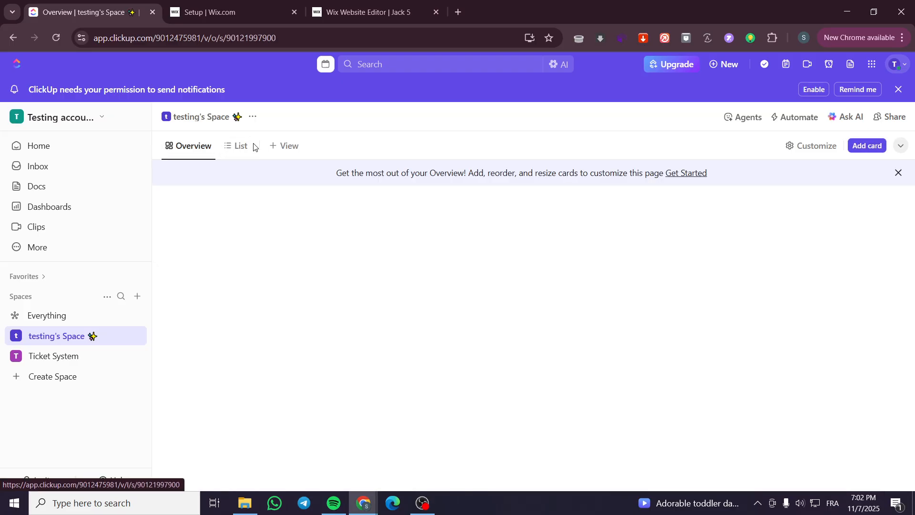
click(53, 356)
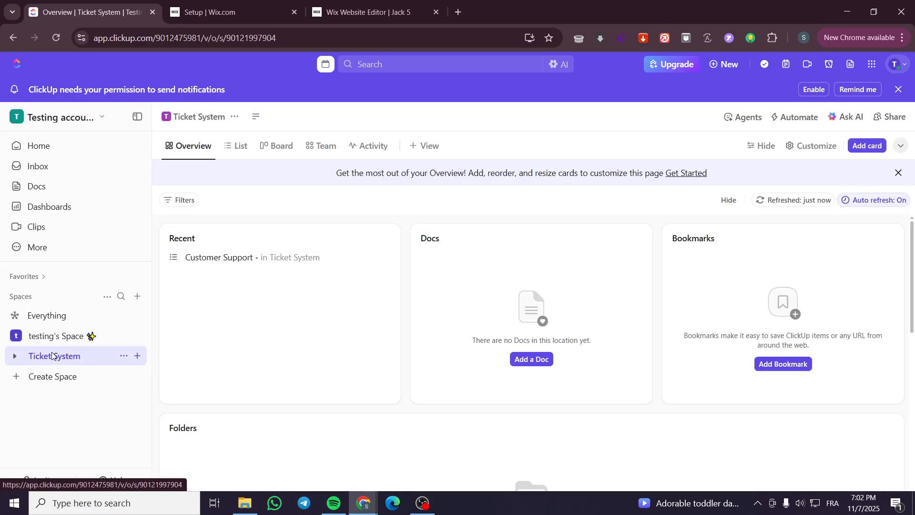
click(55, 316)
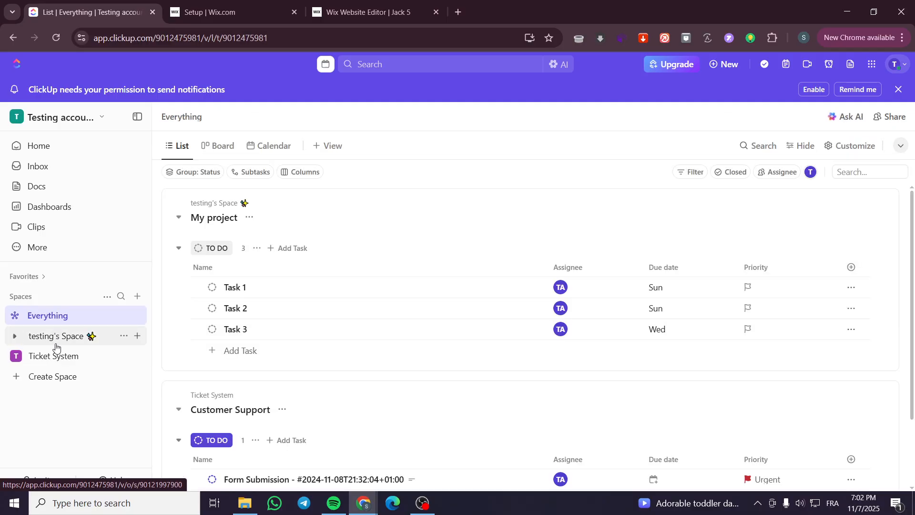
Add a Workload view to testing's Space.
click(60, 340)
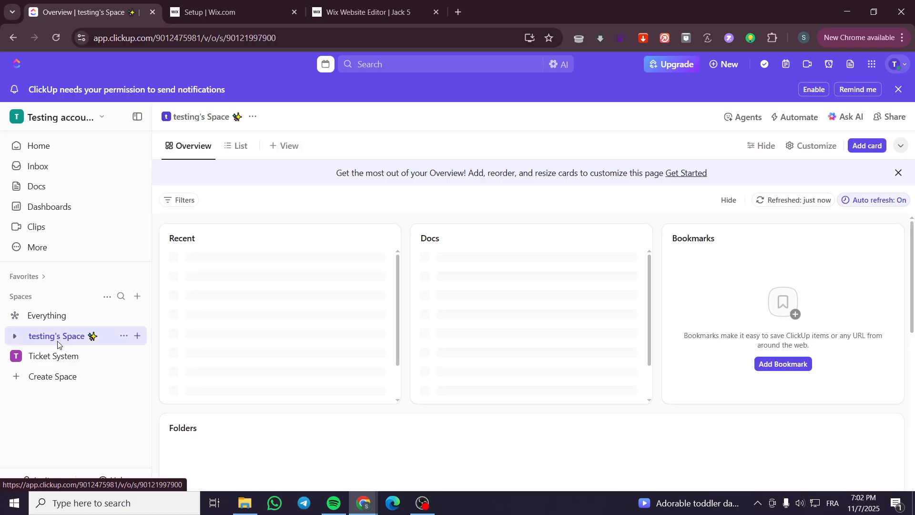
click(234, 147)
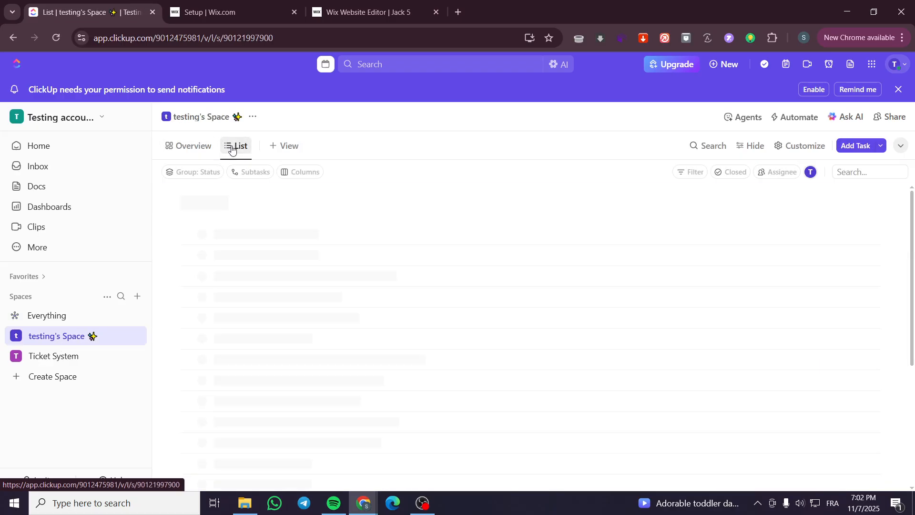
click(287, 146)
click(328, 406)
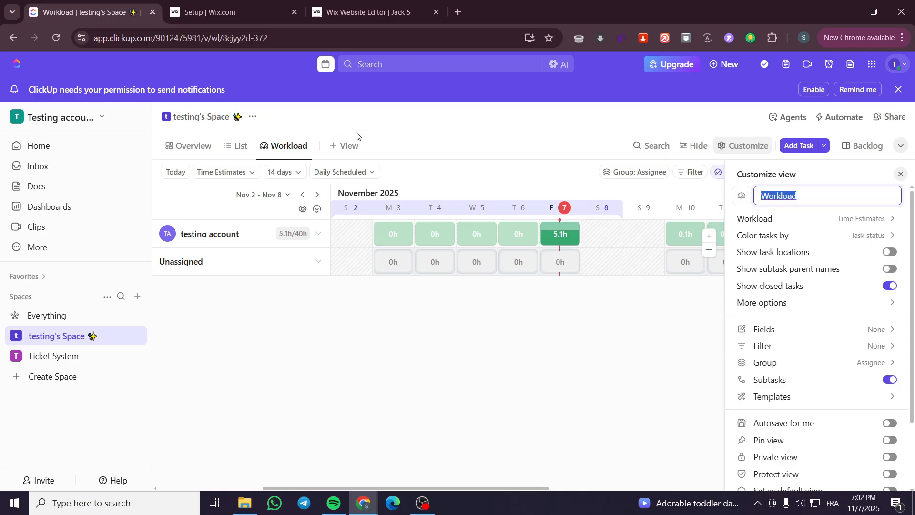
Look through the other view types available for the space and the assignee's row in the Workload view.
click(345, 146)
scroll(384, 379, down, 3)
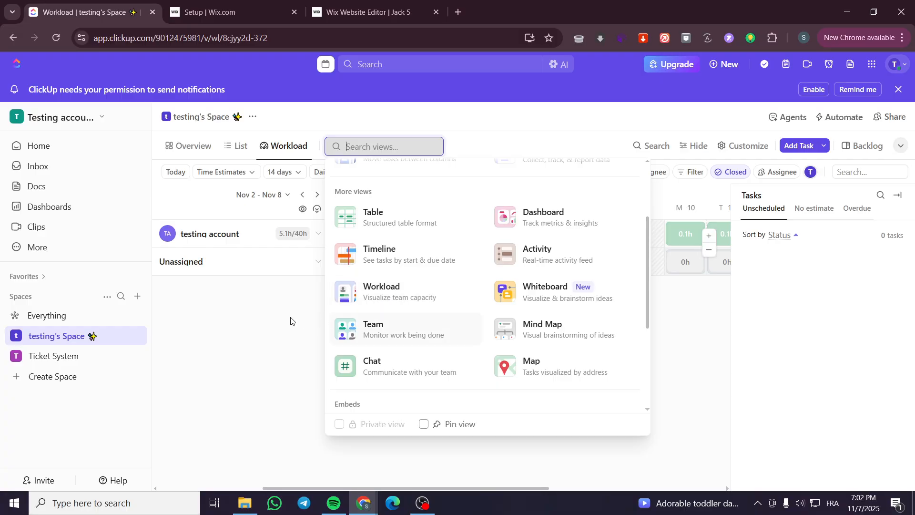
click(302, 319)
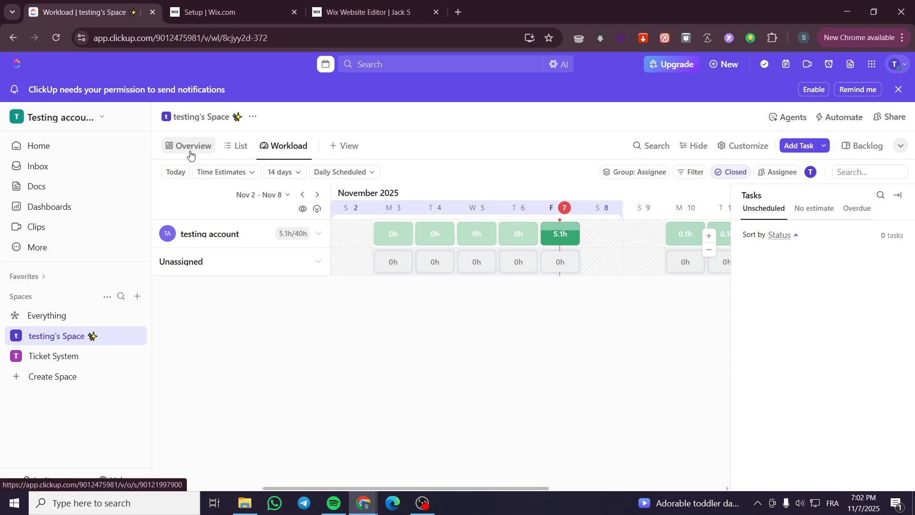
click(318, 234)
click(319, 234)
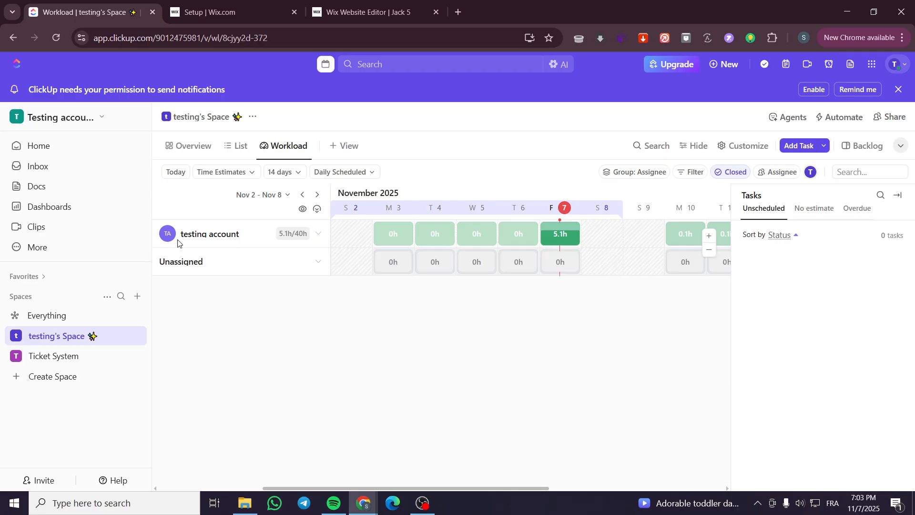
Open Task 1 from the space's task list and review its dates and time estimate.
click(238, 145)
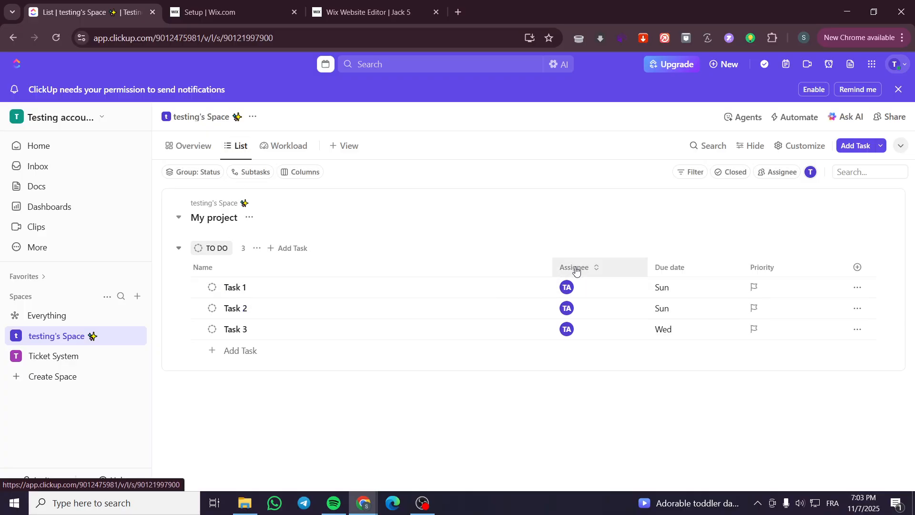
click(409, 292)
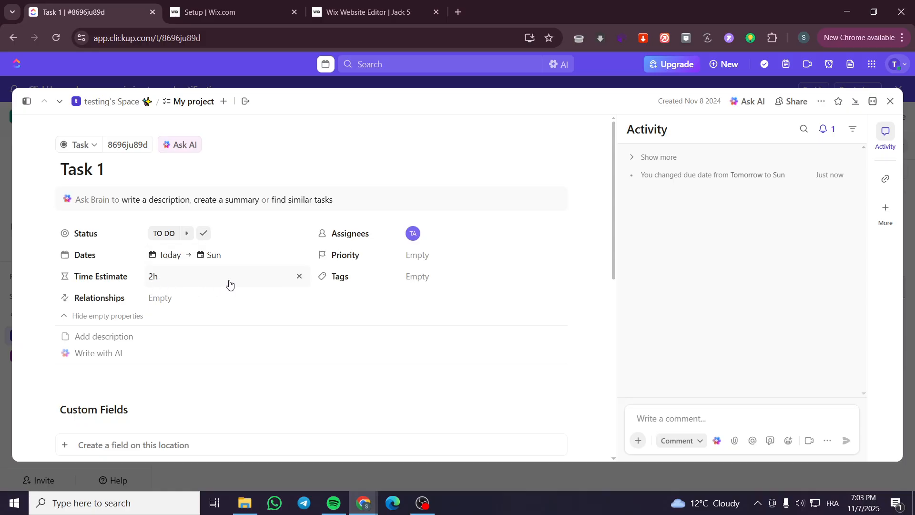
click(891, 101)
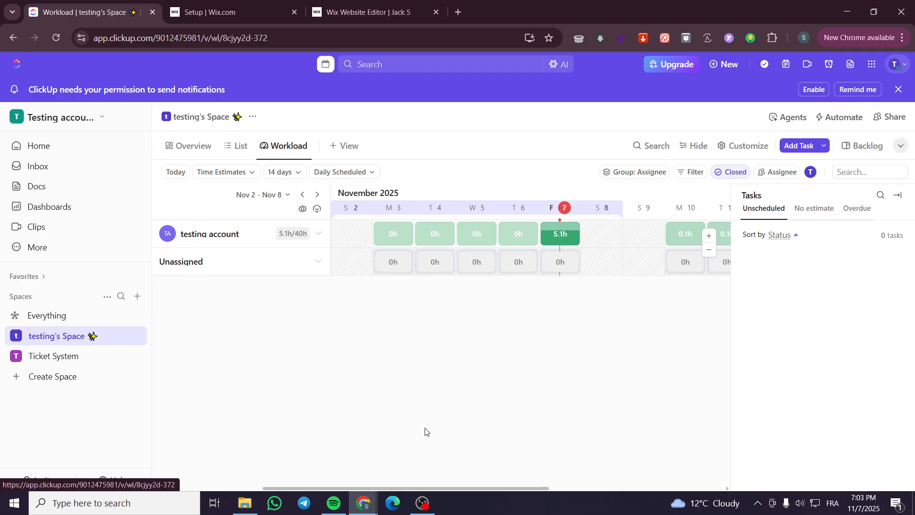
Examine the assignee's daily capacity for November 7 and the following week in the Workload view, with the scheduled tasks expanded.
drag(270, 487, 330, 488)
mouse_move(439, 241)
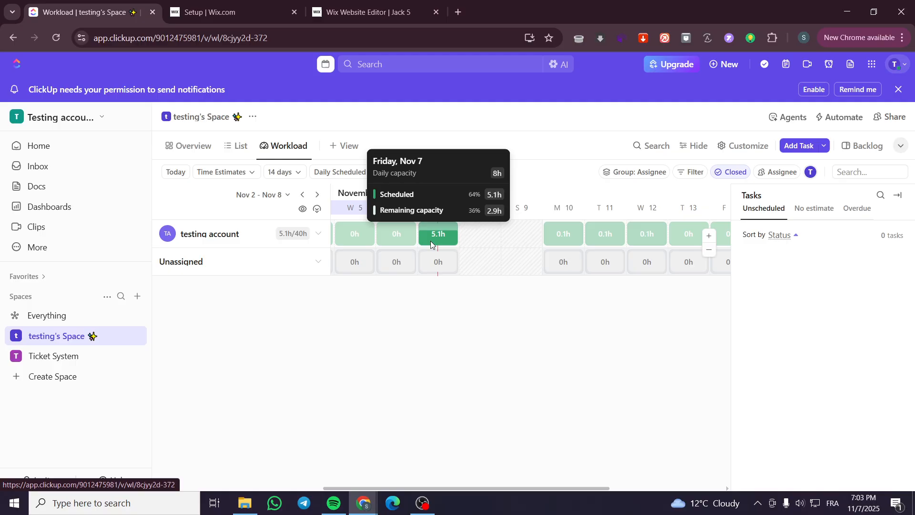
click(431, 244)
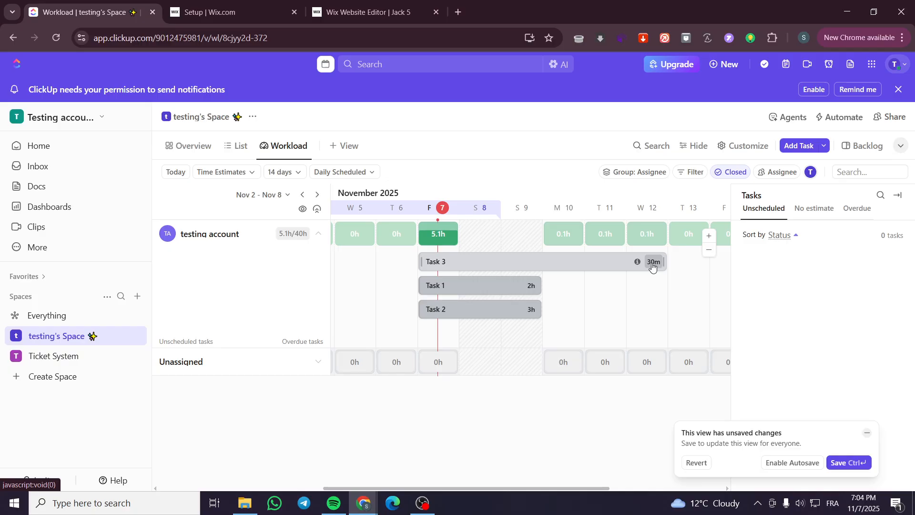
mouse_move(451, 236)
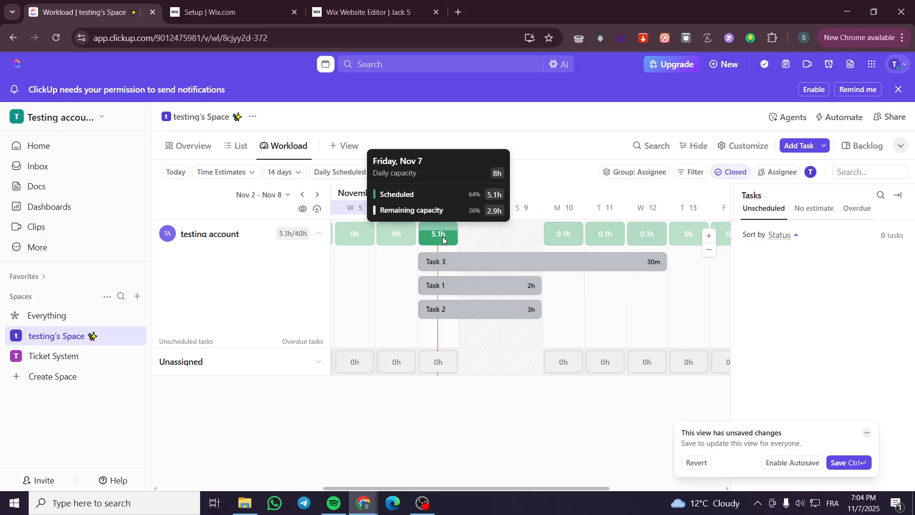
mouse_move(571, 237)
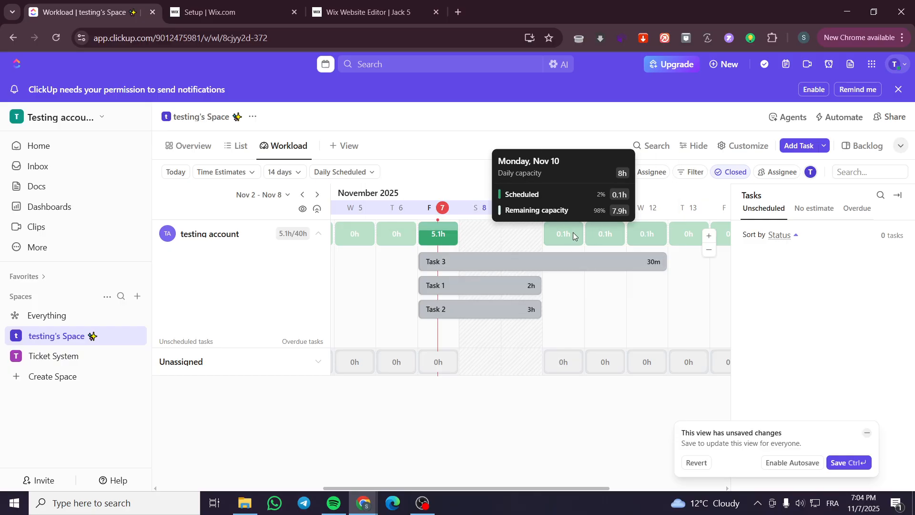
mouse_move(661, 238)
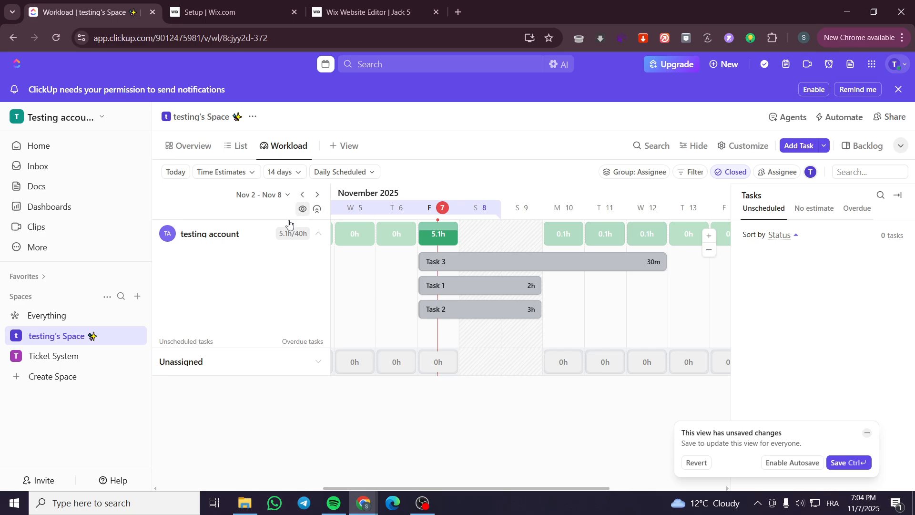
Change Task 3's due date to Sunday, November 9.
click(238, 146)
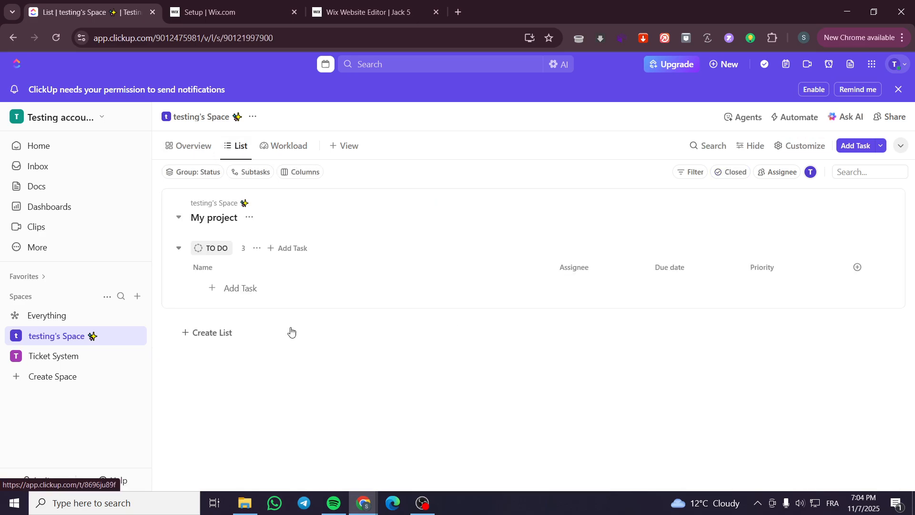
click(260, 331)
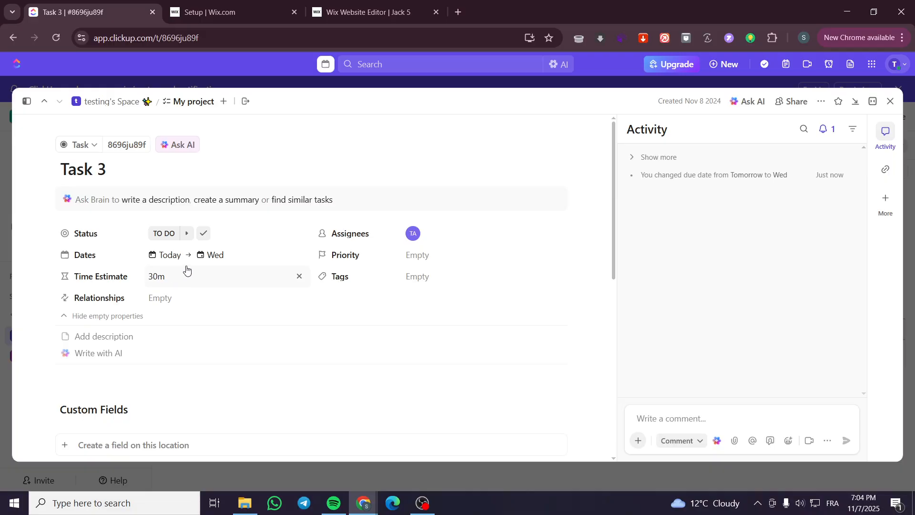
click(191, 255)
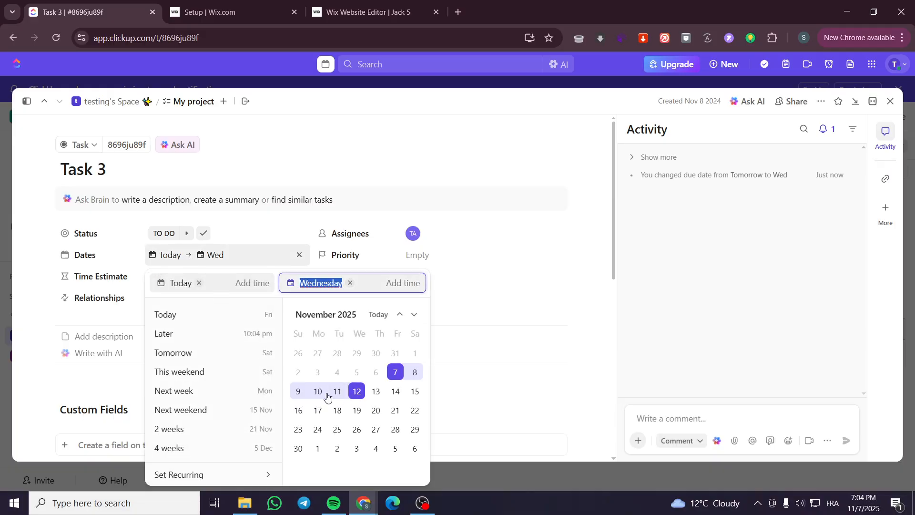
click(298, 392)
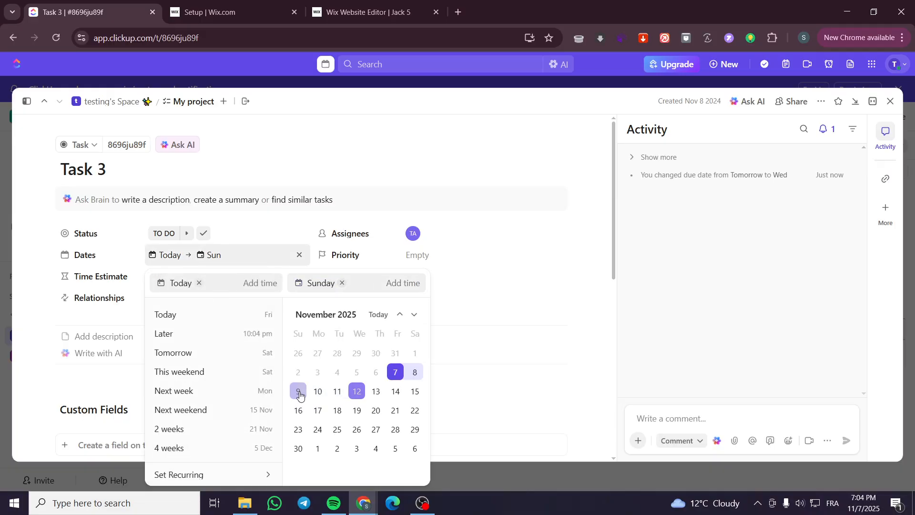
click(485, 309)
click(891, 101)
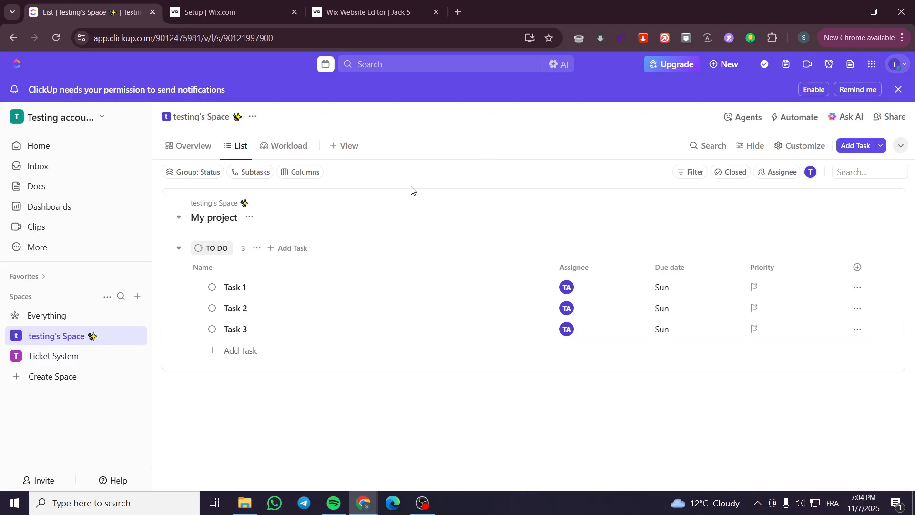
Check the assignee's scheduled tasks and remaining capacity for Friday, November 7 in the Workload view.
click(304, 149)
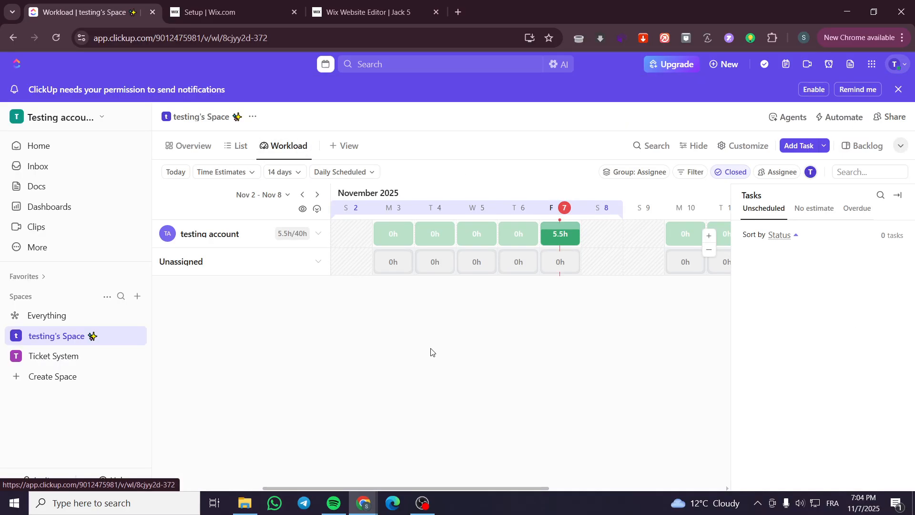
click(555, 242)
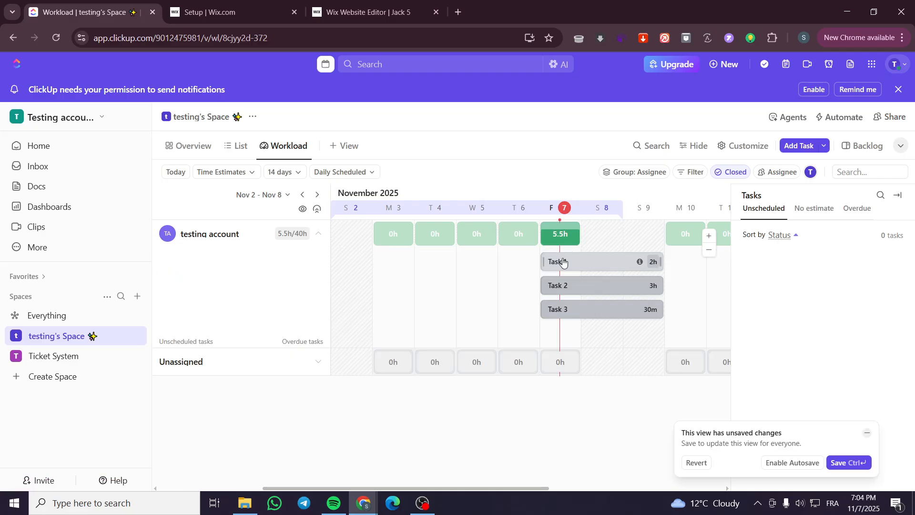
mouse_move(557, 247)
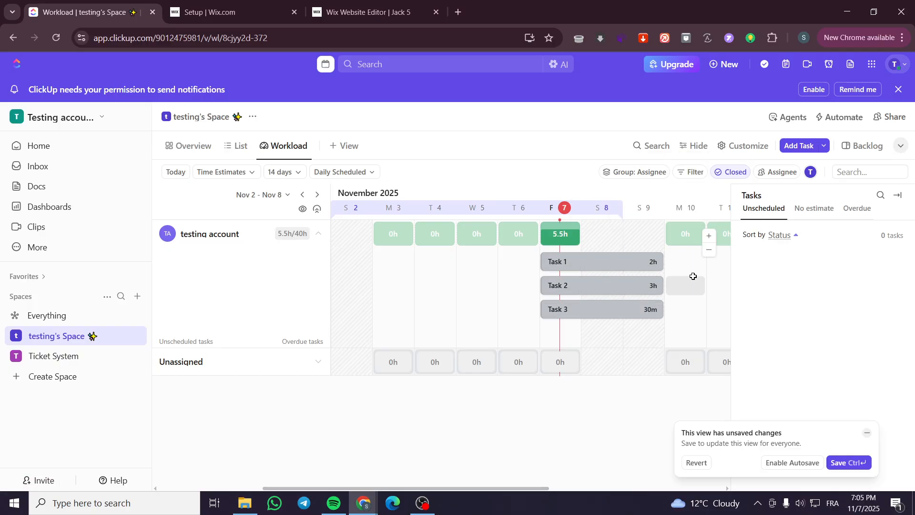
mouse_move(618, 245)
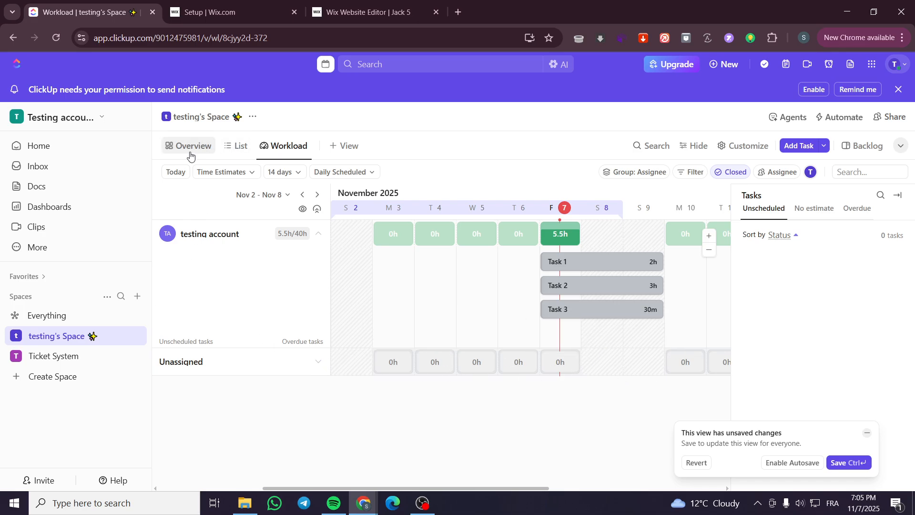
Add a task named "Task 4" to the TO DO group of My project.
click(235, 148)
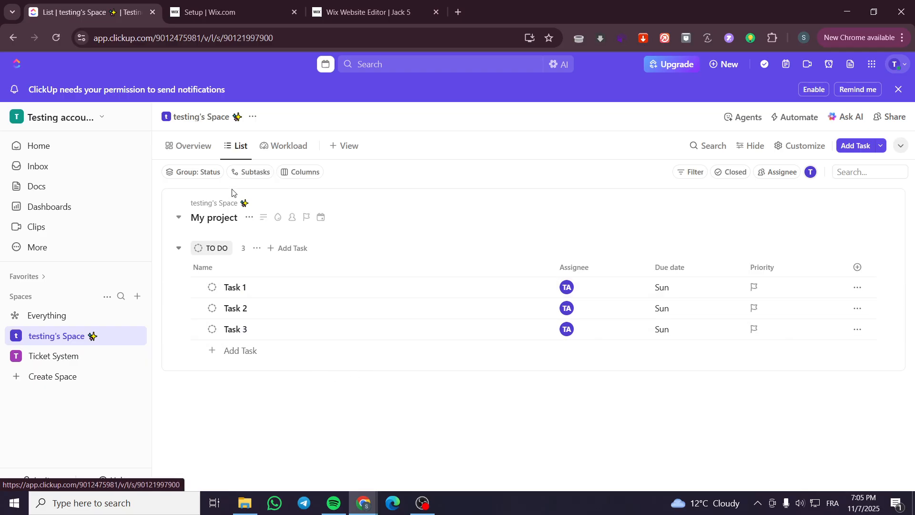
click(241, 350)
text(Task 4)
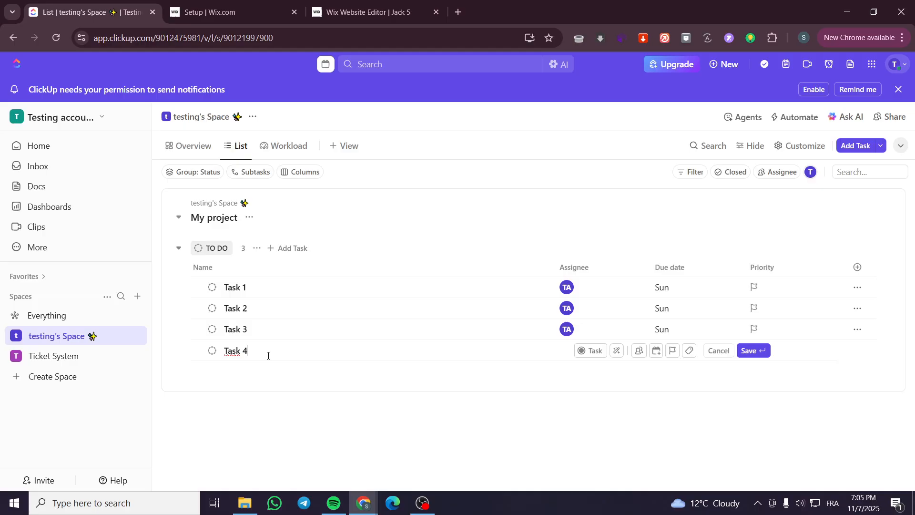
key(Return)
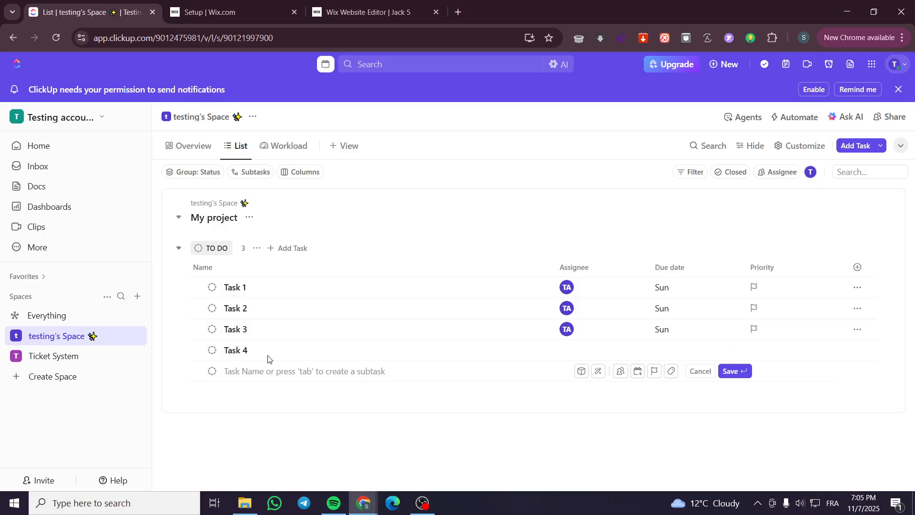
Set Task 4's start date to November 7 and its due date to Monday, November 10.
click(267, 348)
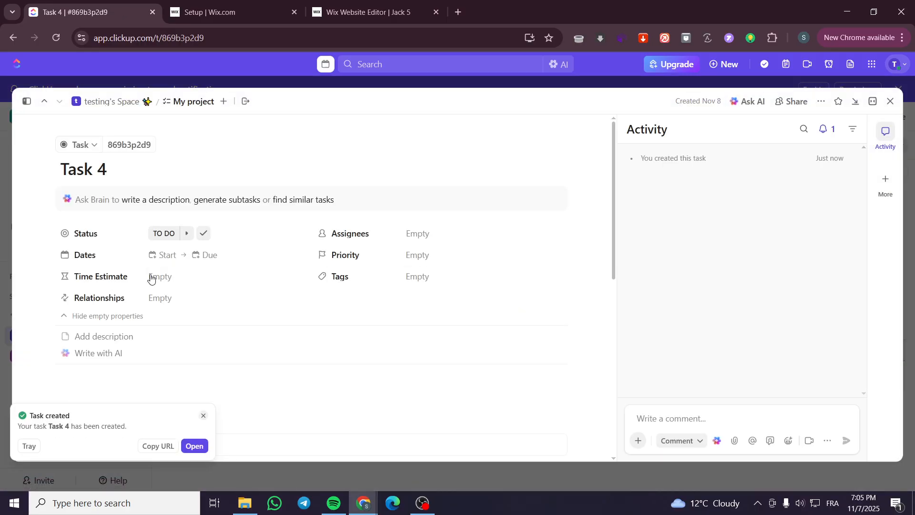
click(165, 256)
click(396, 374)
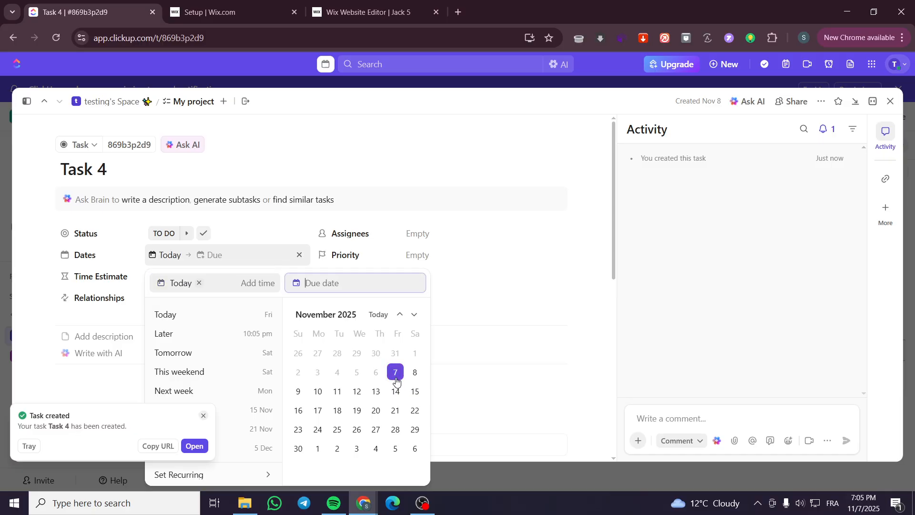
click(319, 392)
click(475, 333)
Set Task 4's time estimate to 6 hours and return to the task list.
click(168, 283)
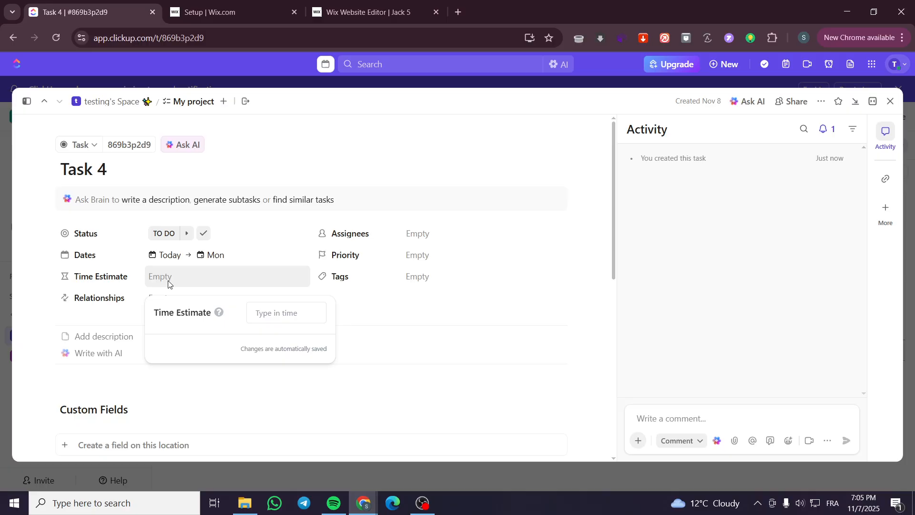
text(6)
click(286, 351)
click(890, 102)
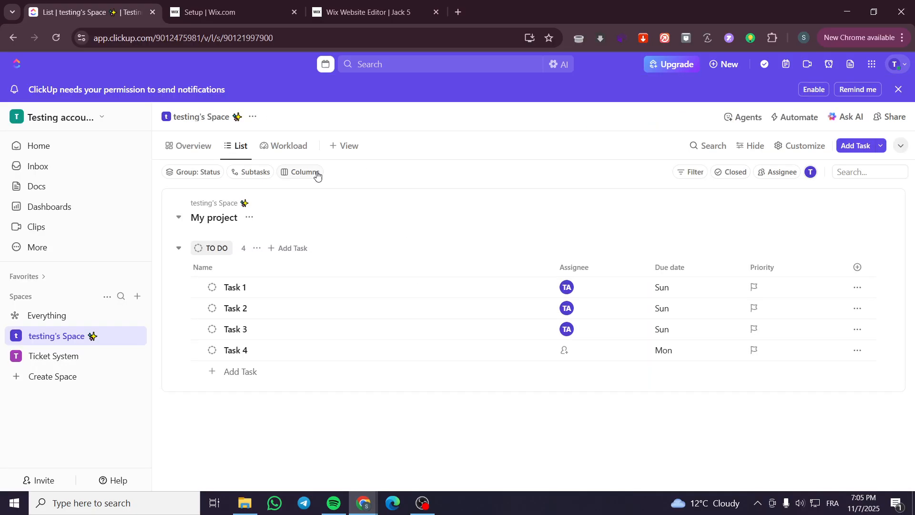
Check the Unassigned row in the Workload view and toggle the visibility setting above the assignee rows.
click(286, 146)
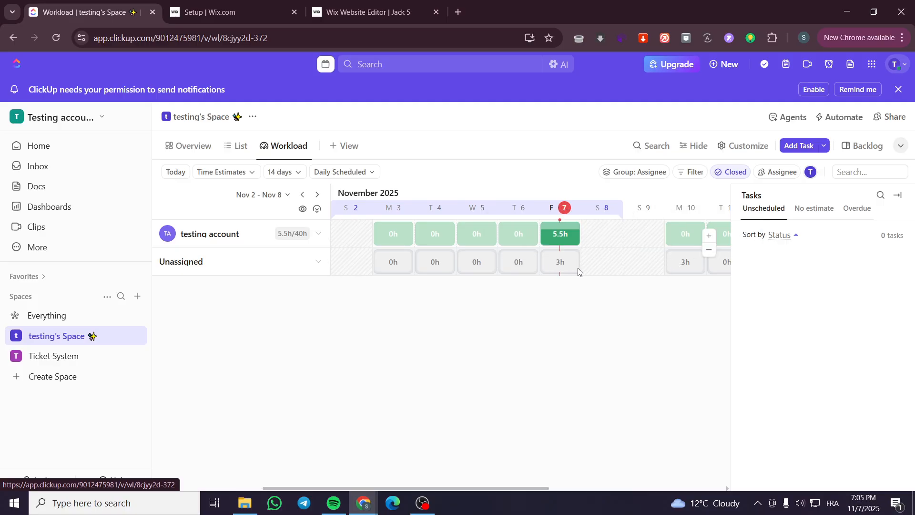
click(316, 267)
click(315, 267)
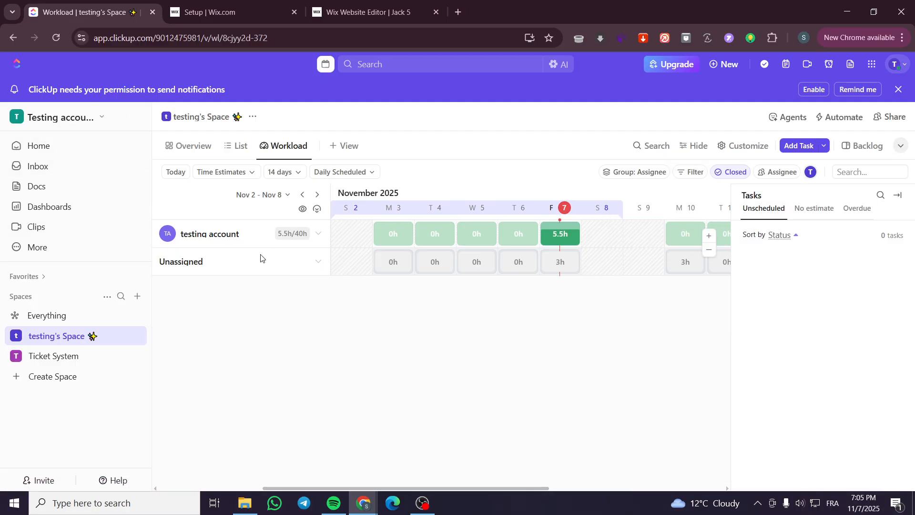
click(304, 210)
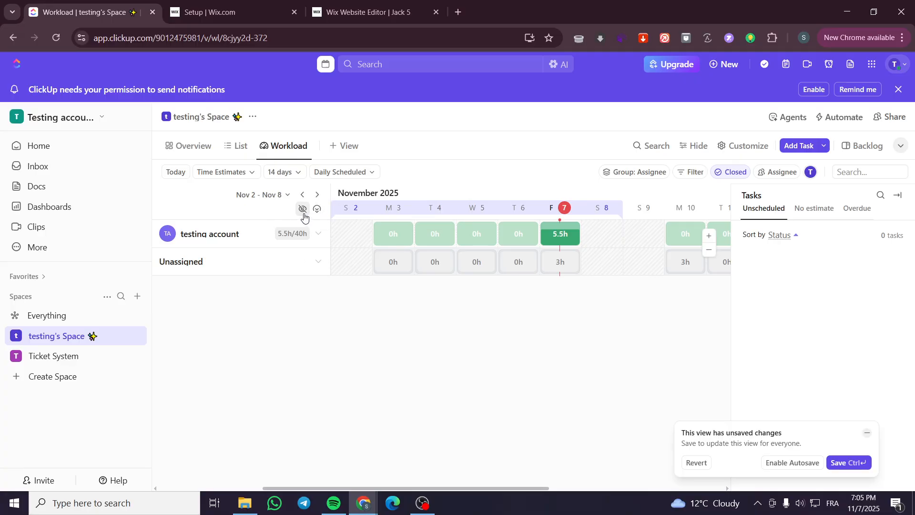
Expand all workload rows and inspect the Overdue, Unscheduled and No estimate task lists as well as Task 1's details.
click(318, 210)
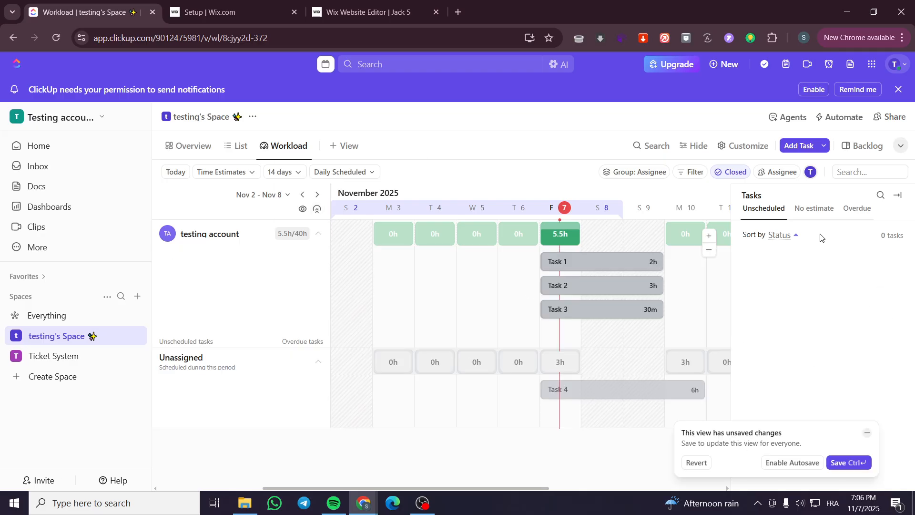
click(861, 218)
click(773, 211)
click(806, 212)
click(592, 258)
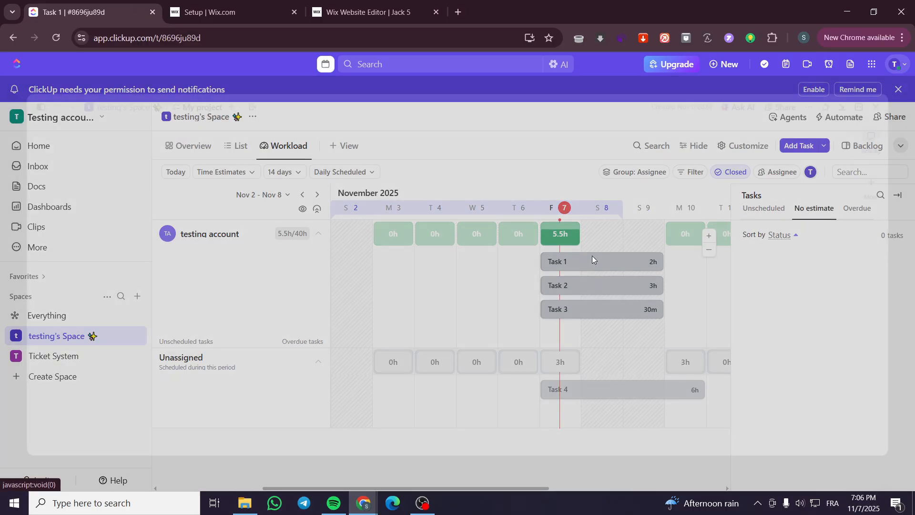
click(891, 103)
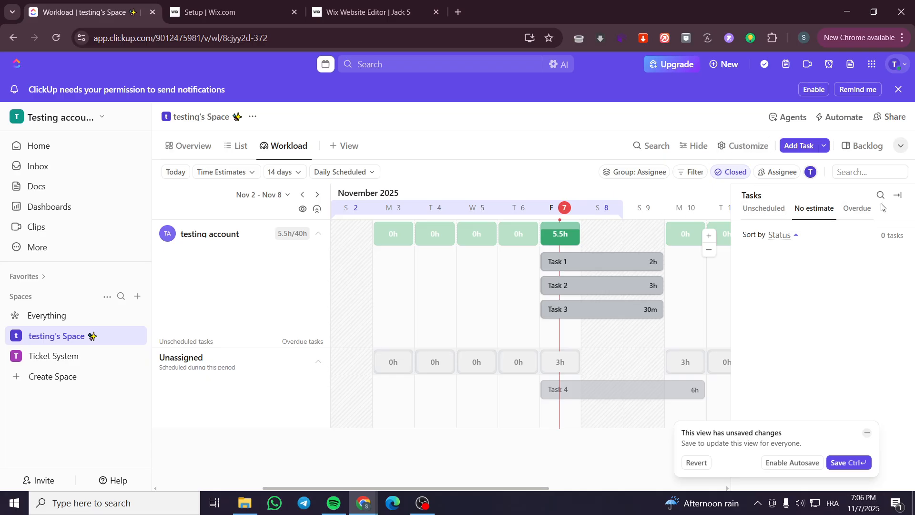
Hide the Tasks backlog beside the Workload timeline and zoom the timeline out to the Days scale.
click(898, 196)
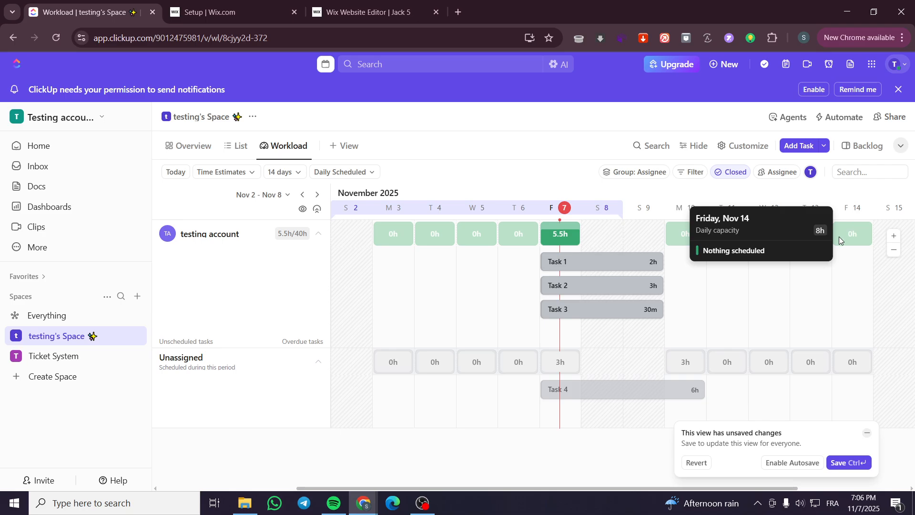
click(895, 249)
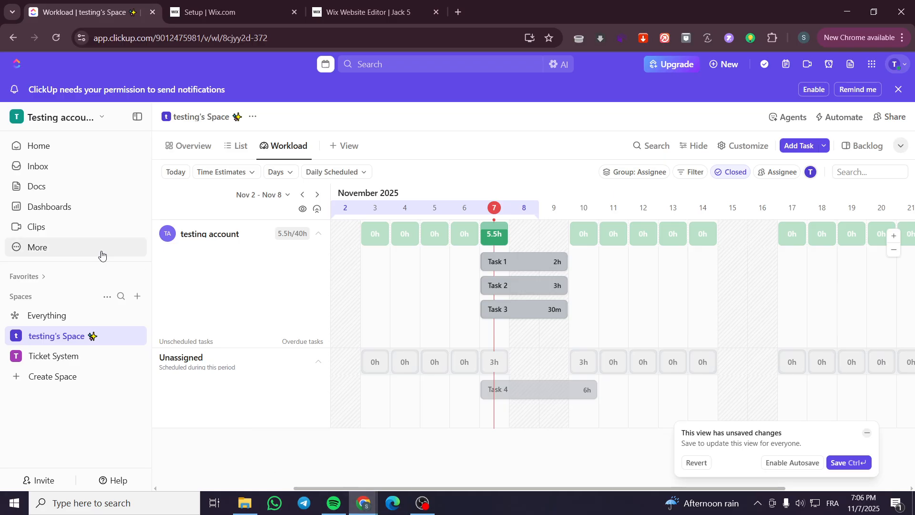
View the workspace Home page and return to the Workload view of testing's Space.
click(60, 146)
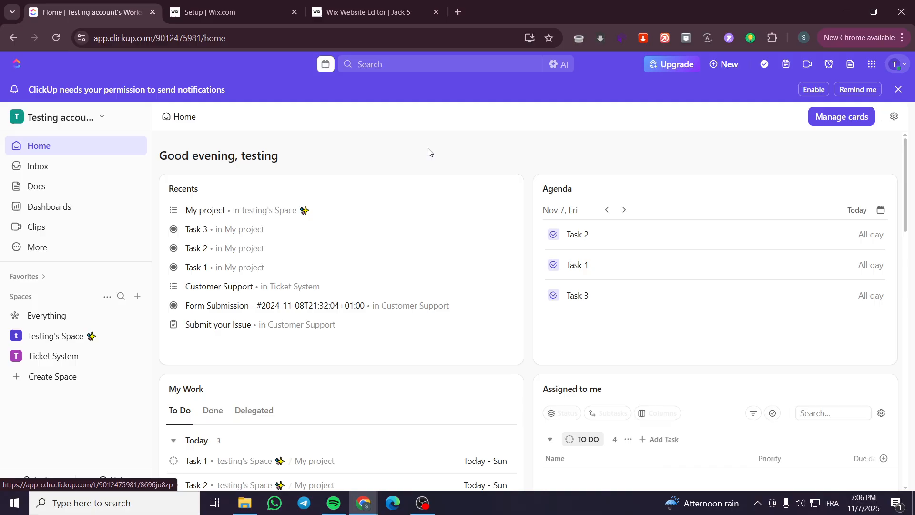
click(61, 336)
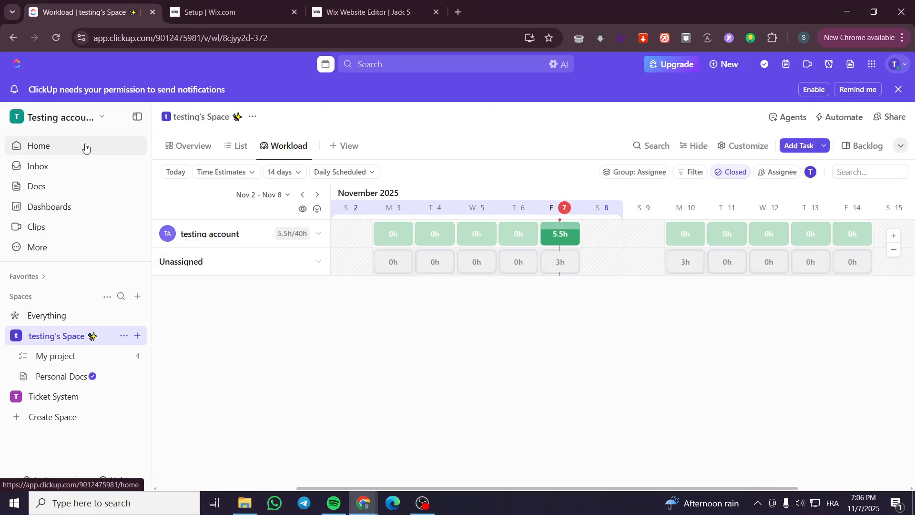